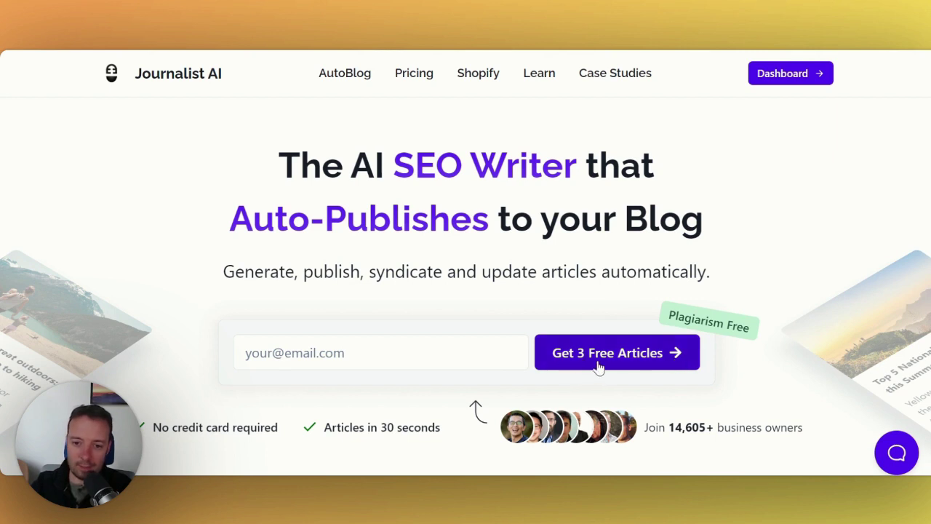
# Open the dashboard's article generator and set up a News Article (BETA) on the topic AI Tool News.
pyautogui.click(783, 77)
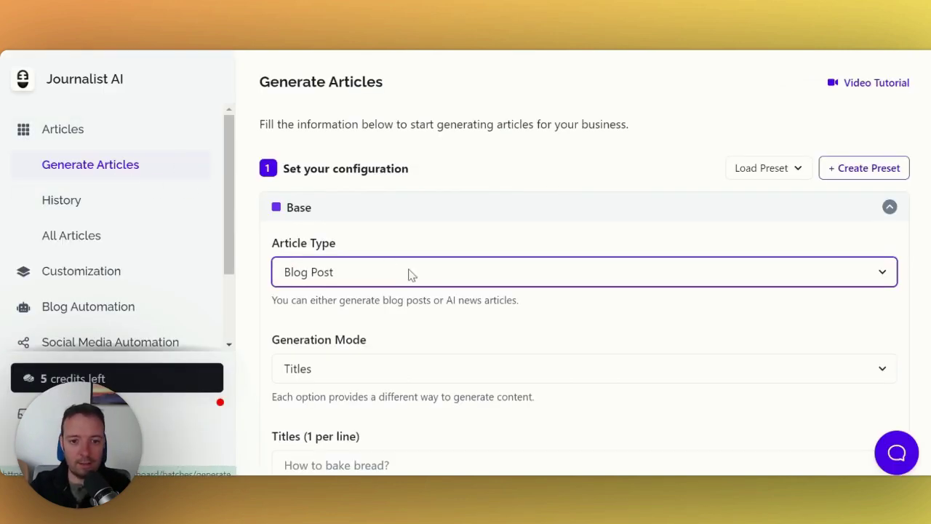
pyautogui.click(371, 280)
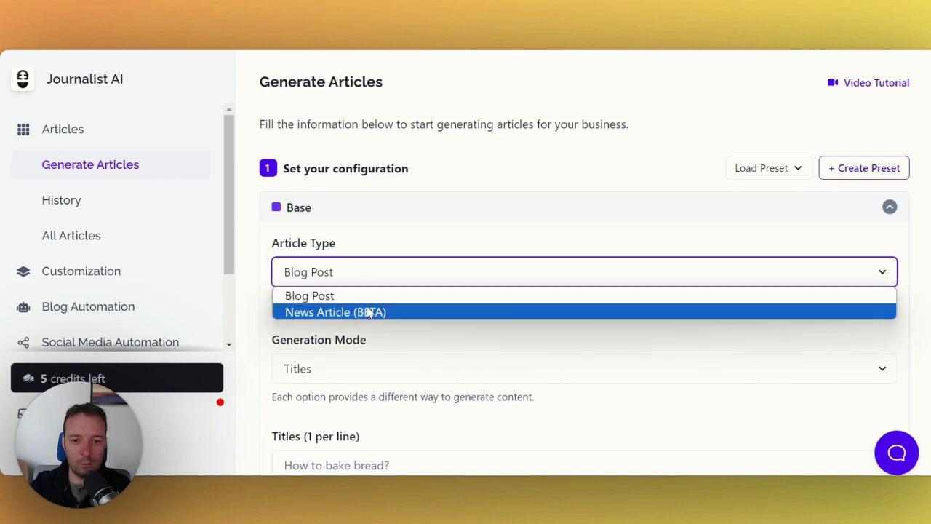
pyautogui.click(369, 312)
pyautogui.scroll(-1, 442, 271)
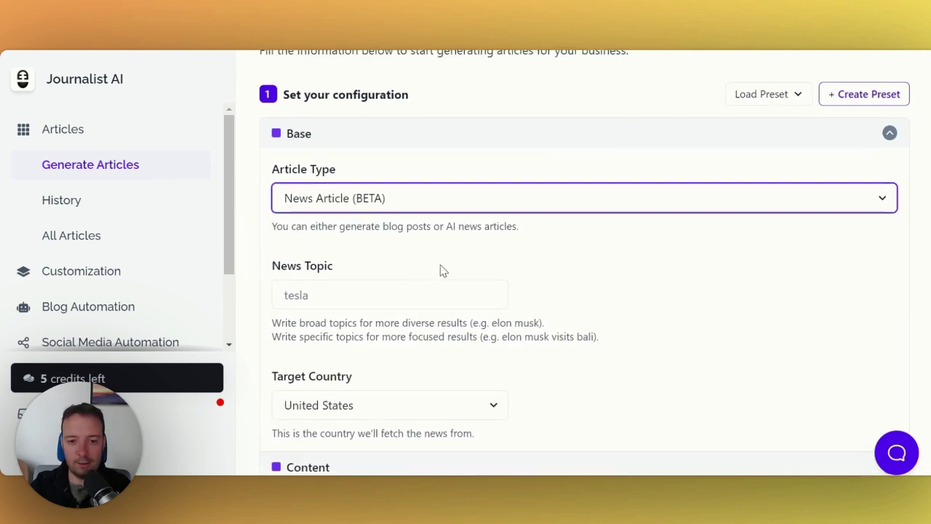
pyautogui.click(353, 300)
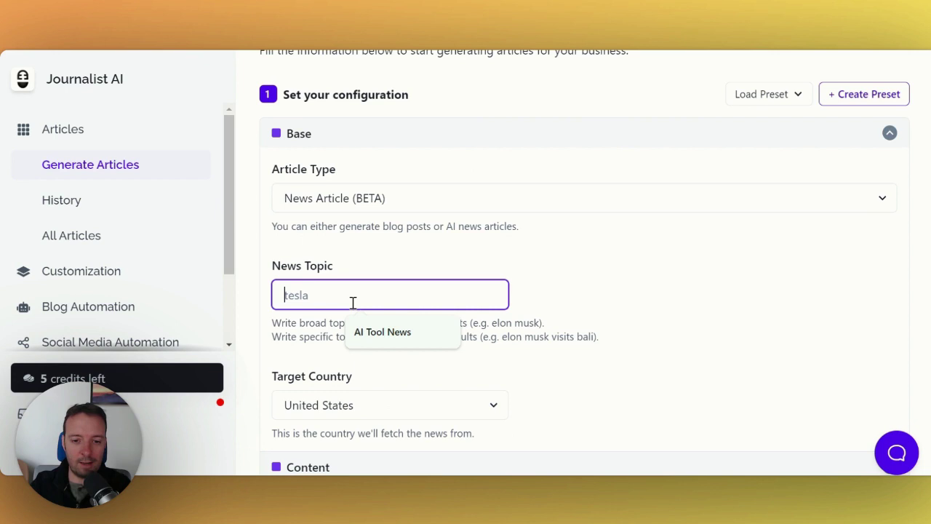
pyautogui.click(388, 343)
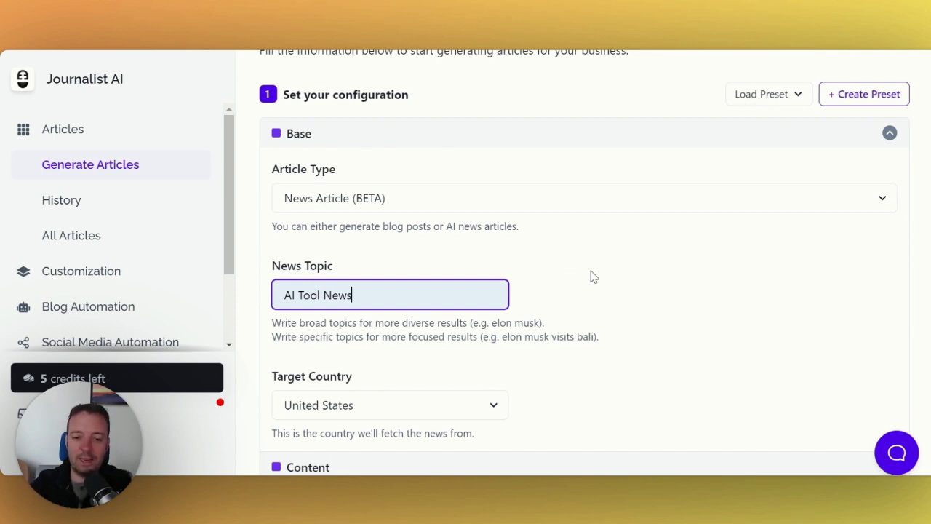
# Expand the content settings, check the available languages and keep English as the article language.
pyautogui.scroll(-2, 640, 257)
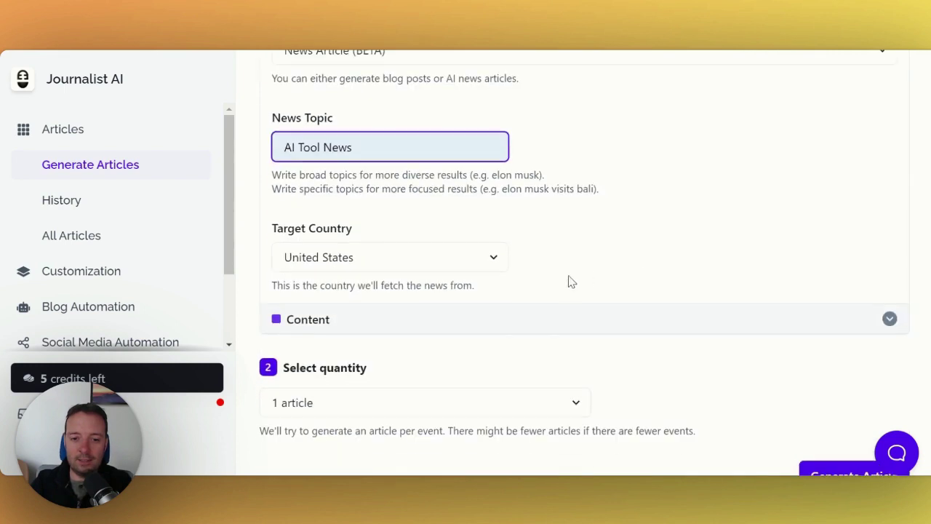
pyautogui.click(405, 330)
pyautogui.scroll(-1, 639, 196)
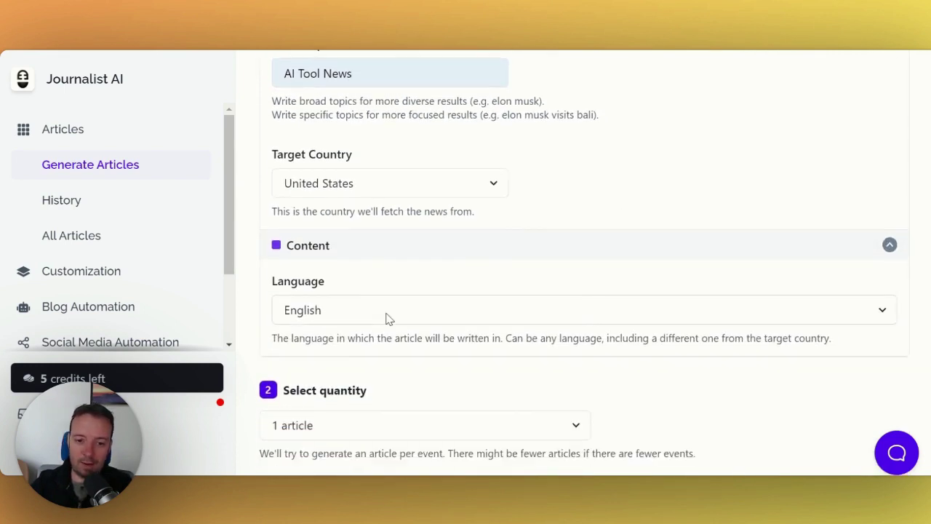
pyautogui.click(670, 316)
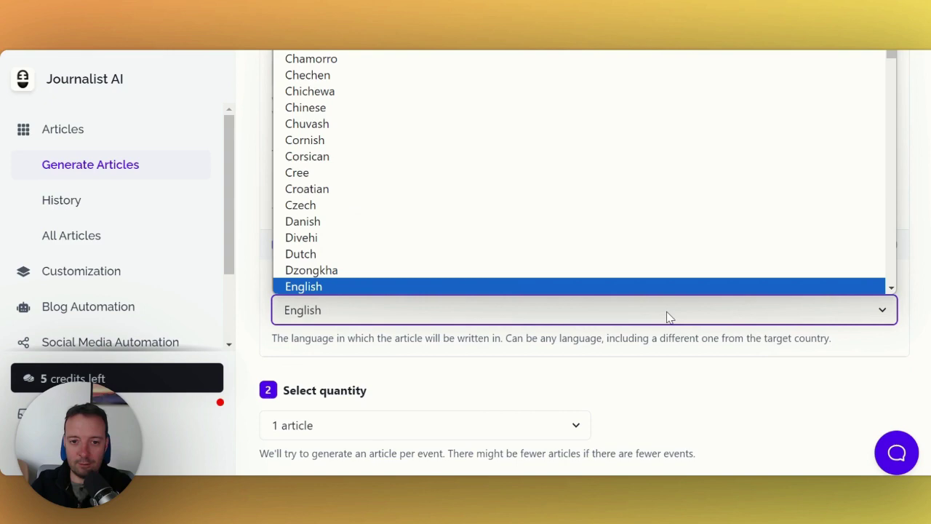
pyautogui.click(640, 324)
pyautogui.scroll(-2, 502, 264)
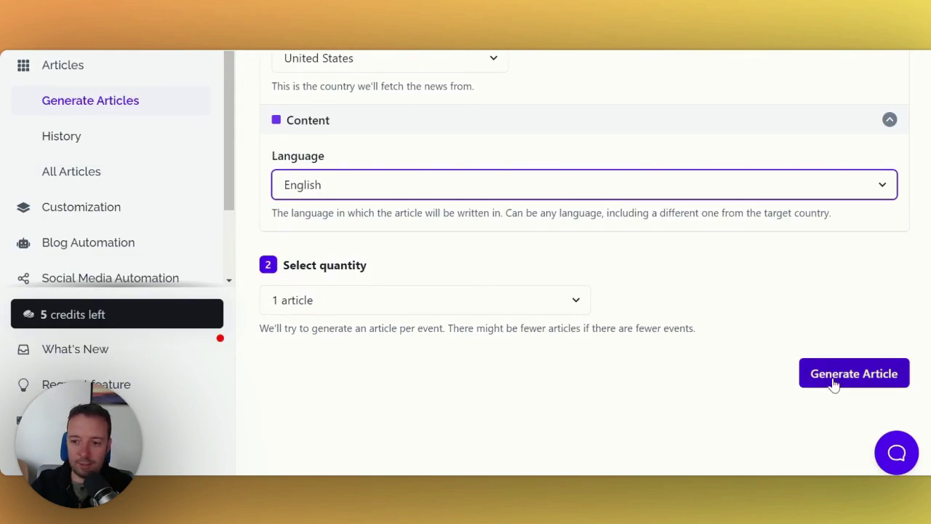
# Open the generated article "Microsoft Build 2024 Conference Unveils New AI Tools" from the generation history.
pyautogui.scroll(3, 565, 380)
pyautogui.click(59, 214)
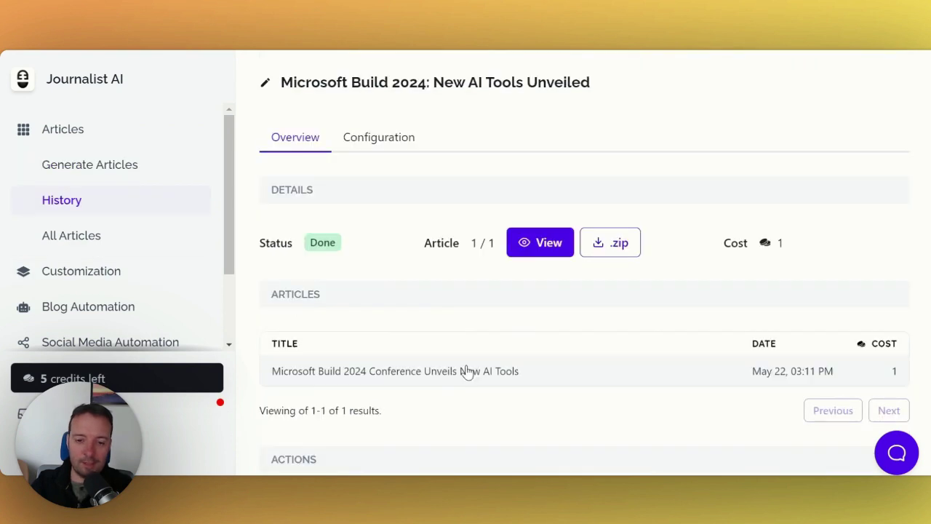
pyautogui.click(467, 372)
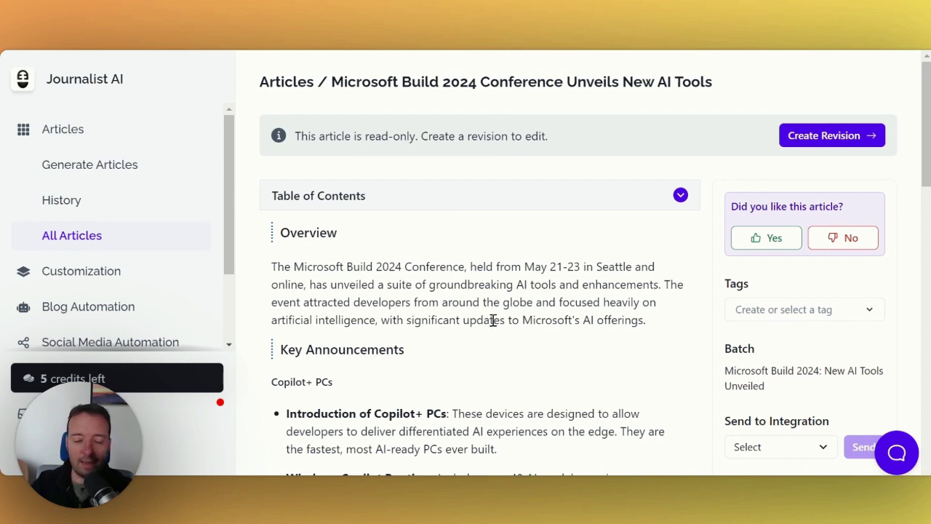
# Read the article's overview and its Copilot+ PCs announcements, including the Recall Feature point.
pyautogui.scroll(-2, 463, 304)
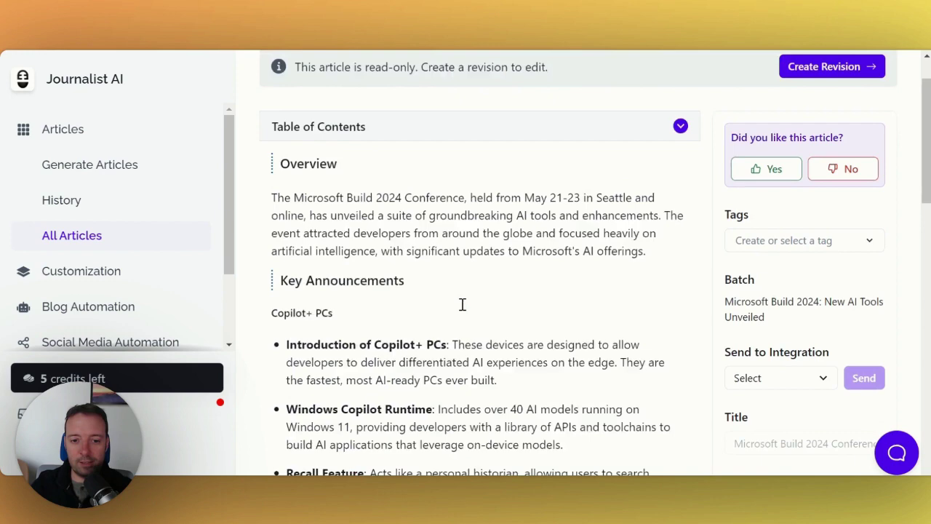
pyautogui.moveTo(289, 274); pyautogui.dragTo(432, 298)
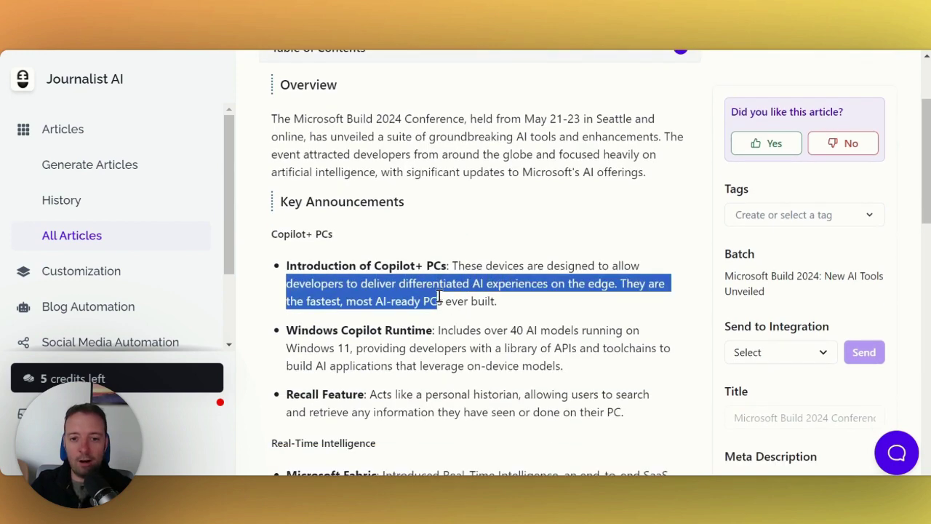
pyautogui.click(439, 297)
pyautogui.scroll(-1, 365, 307)
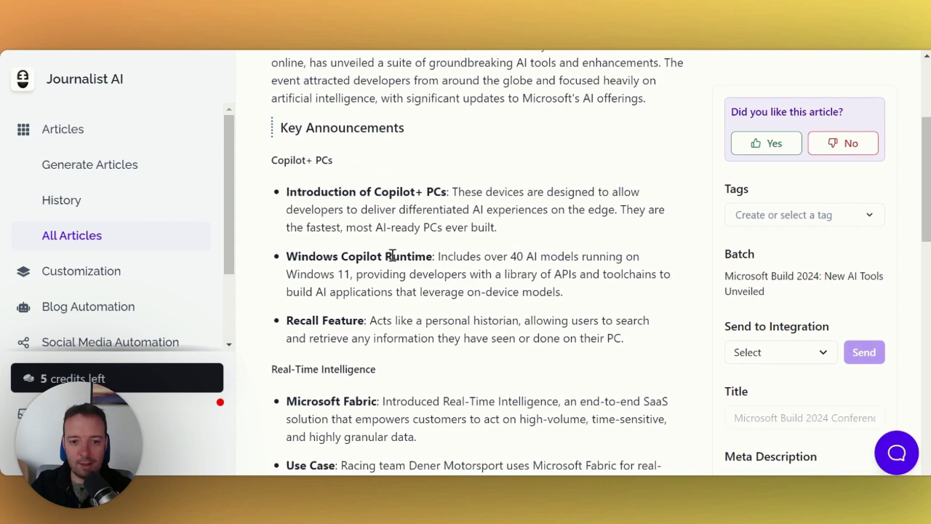
pyautogui.moveTo(272, 328); pyautogui.dragTo(624, 339)
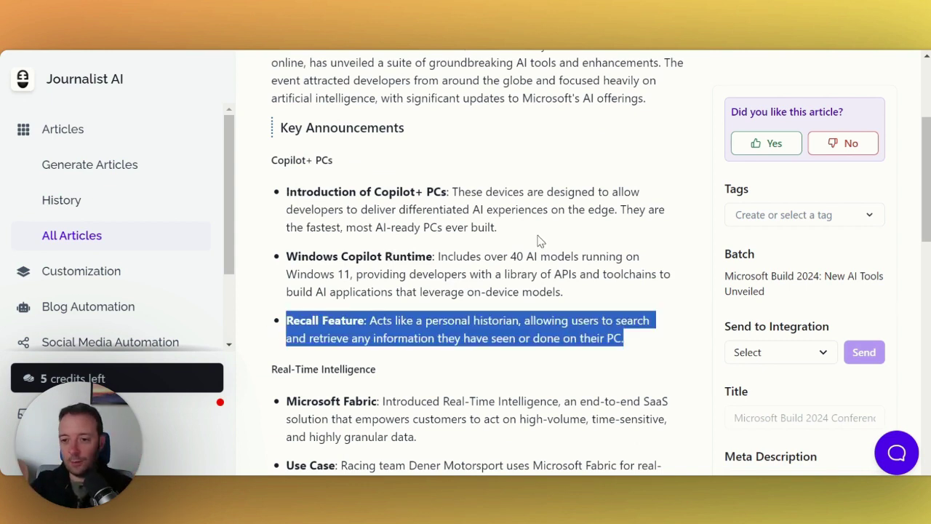
pyautogui.scroll(-1, 513, 251)
pyautogui.click(435, 342)
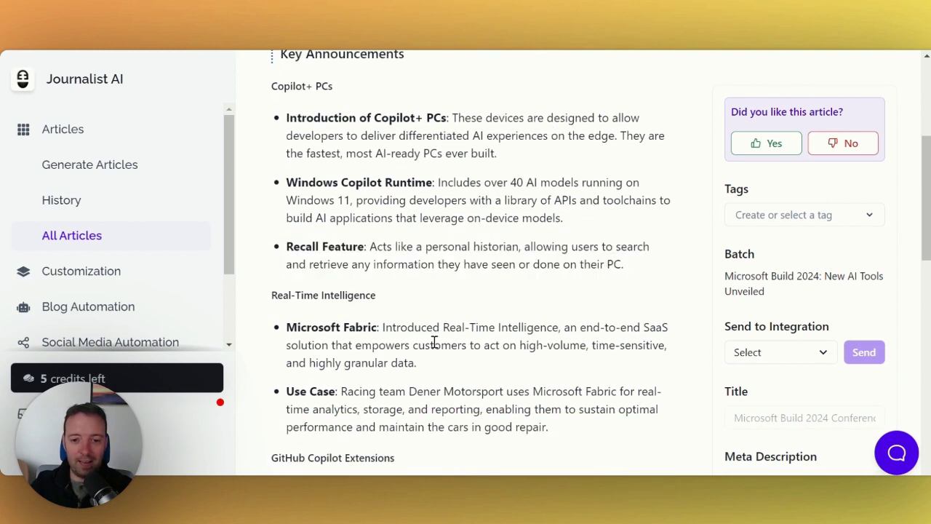
# Examine the article's remaining announcements, conclusion, listed sources and featured image.
pyautogui.scroll(-2, 453, 247)
pyautogui.scroll(-5, 451, 245)
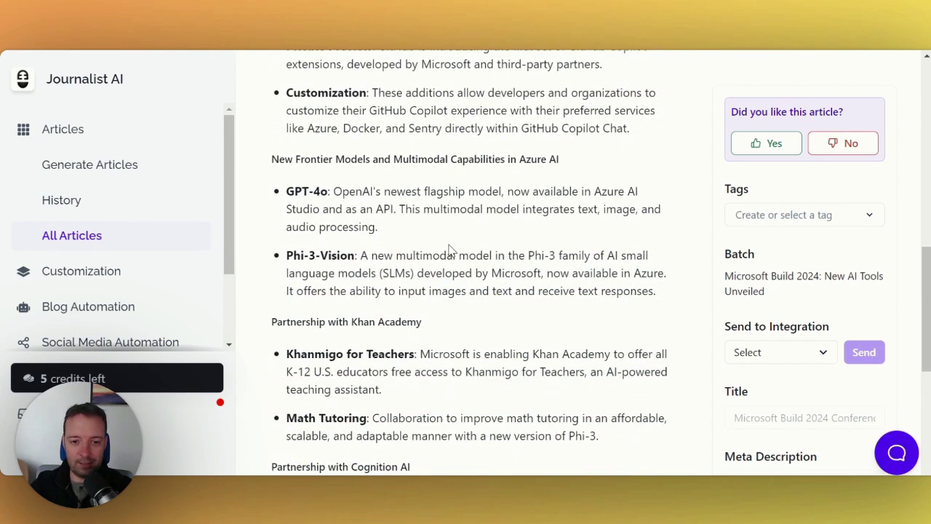
pyautogui.scroll(-5, 316, 186)
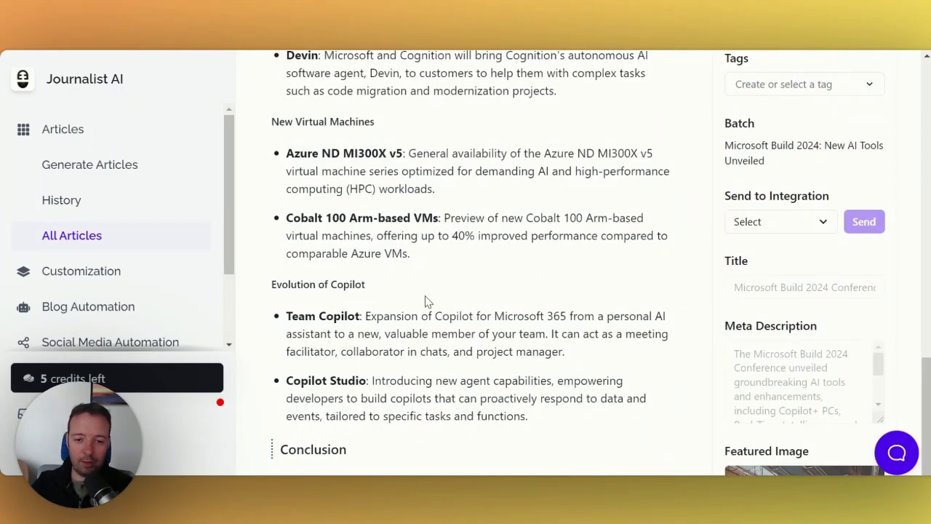
pyautogui.scroll(-2, 427, 301)
pyautogui.scroll(-1, 427, 301)
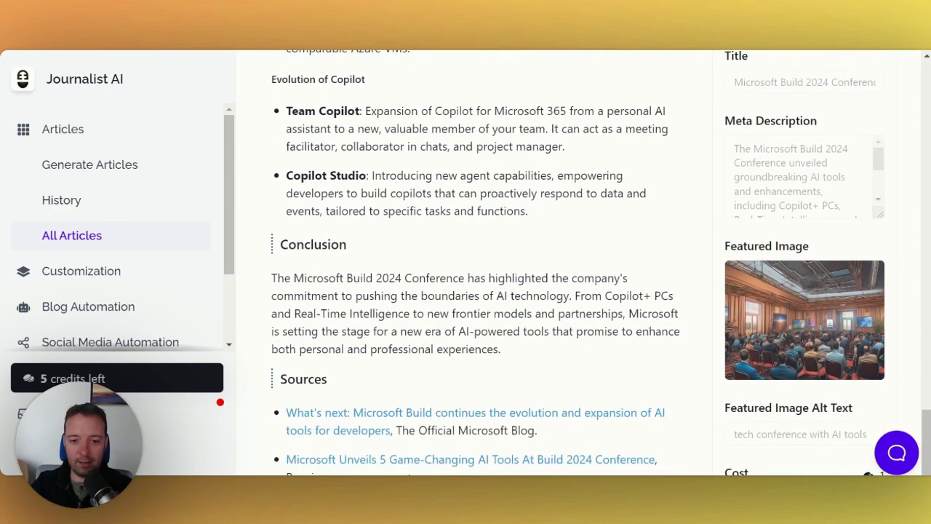
pyautogui.scroll(-1, 458, 271)
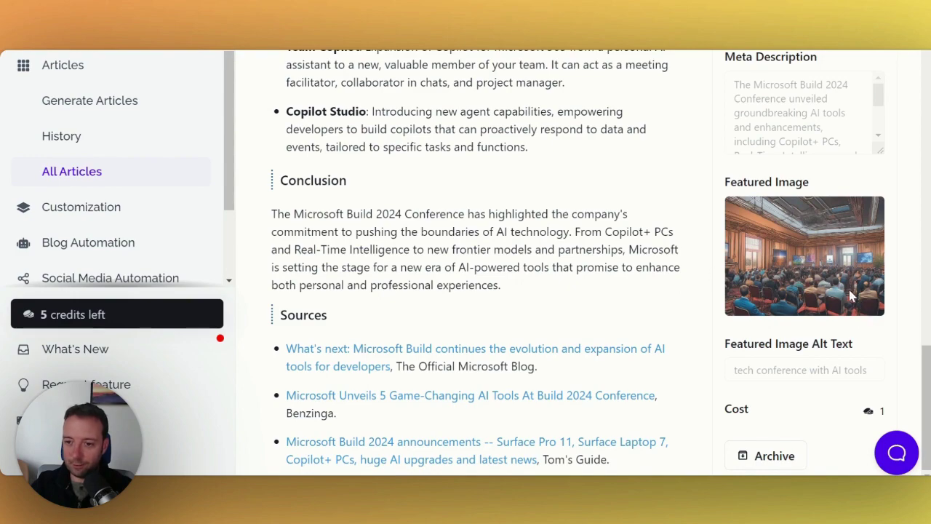
# Copy the article text from the Overview paragraph through the Conclusion, switch to ChatGPT and paste it into a new message.
pyautogui.scroll(7, 624, 265)
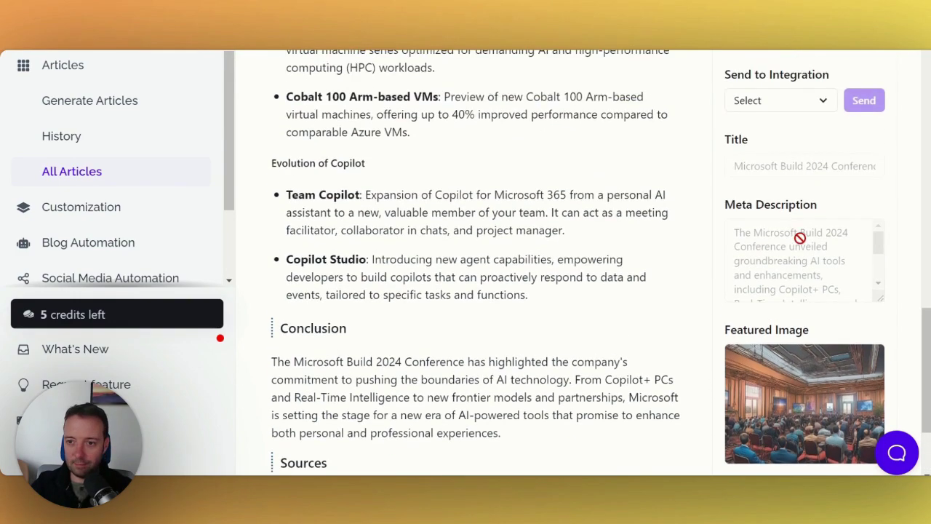
pyautogui.scroll(9, 509, 261)
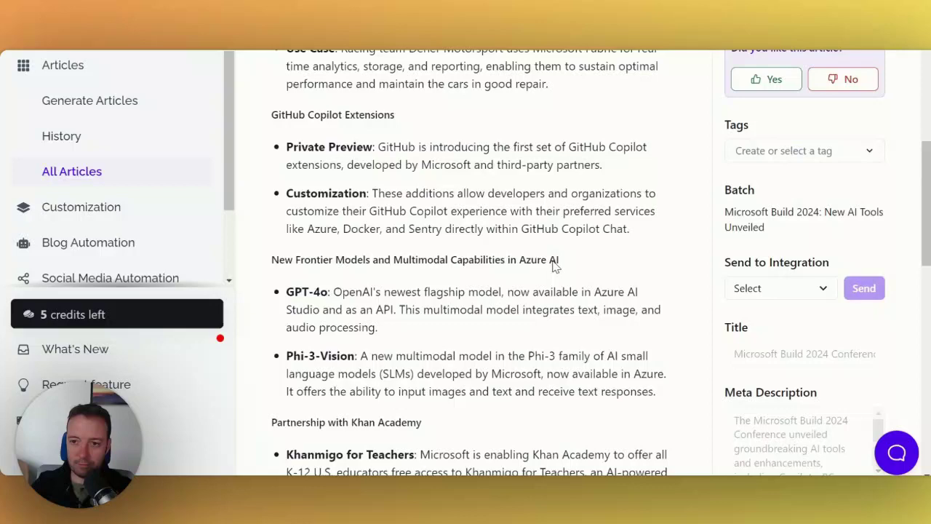
pyautogui.scroll(3, 385, 259)
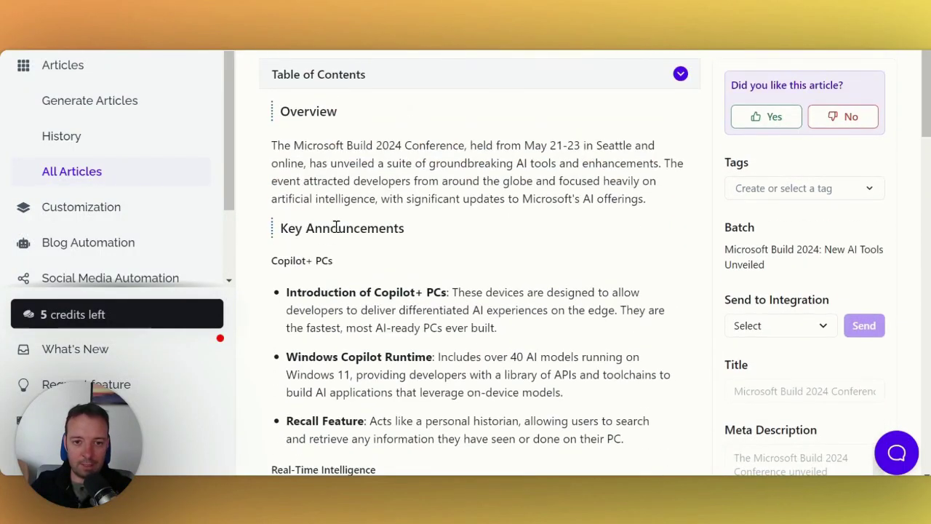
pyautogui.moveTo(271, 145); pyautogui.dragTo(396, 162)
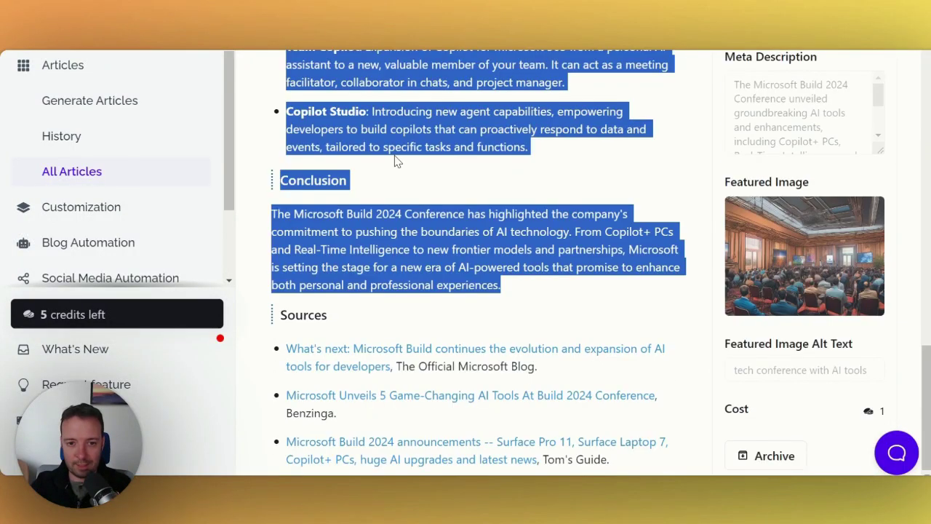
pyautogui.hotkey('alt', 'Tab')
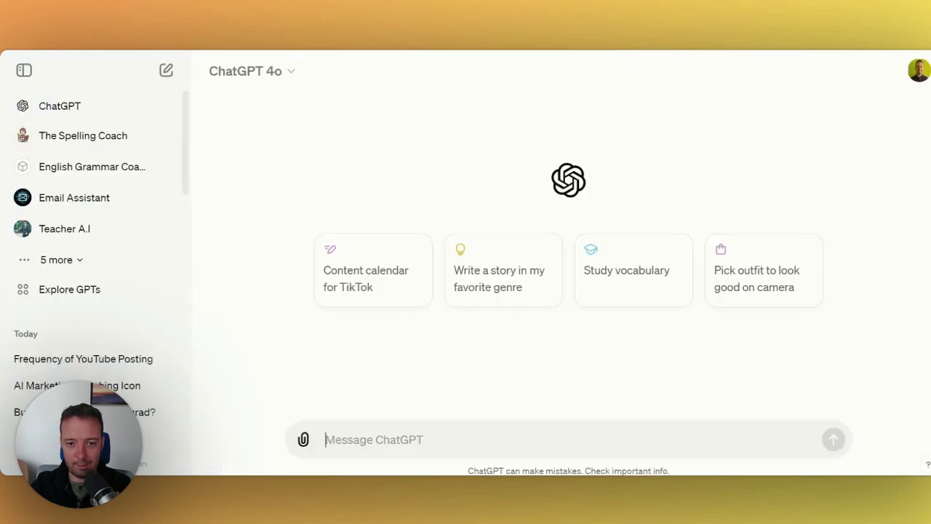
pyautogui.press('super+v')
# Add the instruction "Fact check this" above the pasted article text and send the message.
pyautogui.scroll(15, 357, 393)
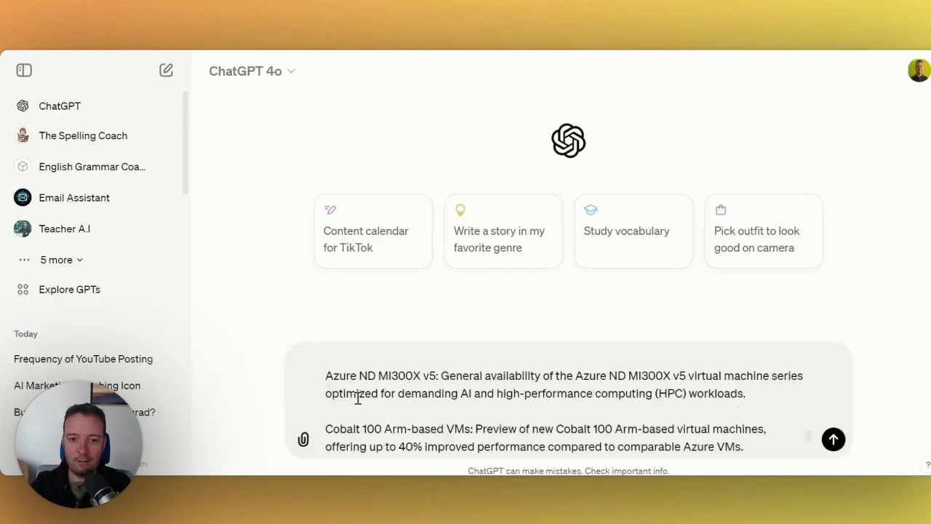
pyautogui.scroll(3, 345, 394)
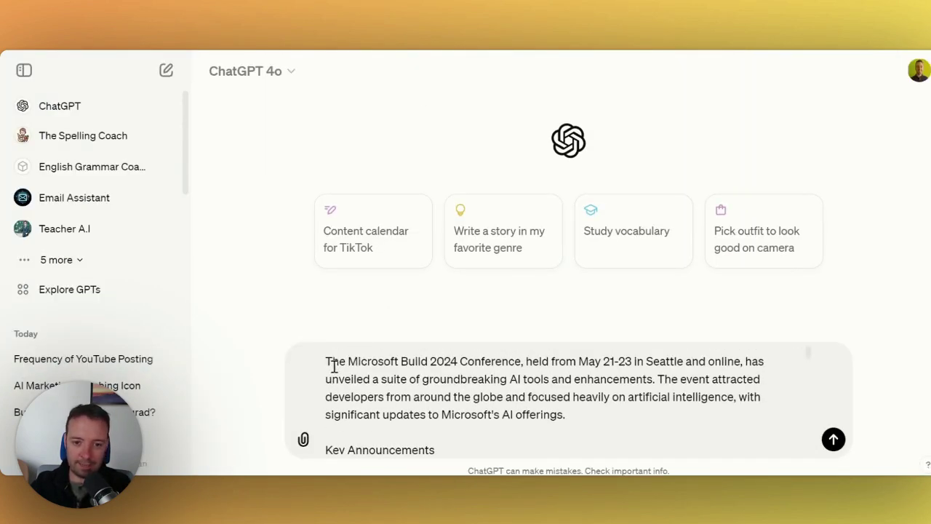
pyautogui.click(337, 364)
pyautogui.hotkey('shift', 'Return')
pyautogui.hotkey('shift', 'Return')
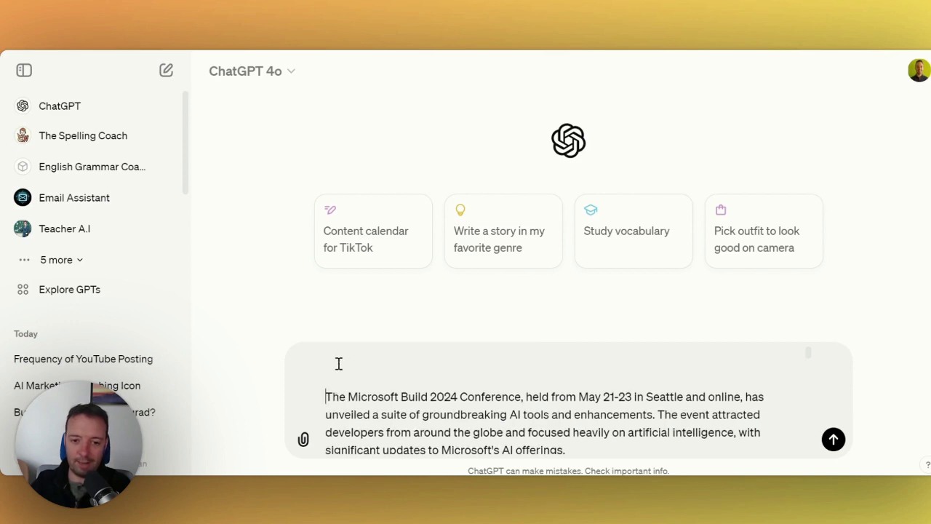
pyautogui.write('Fact cha')
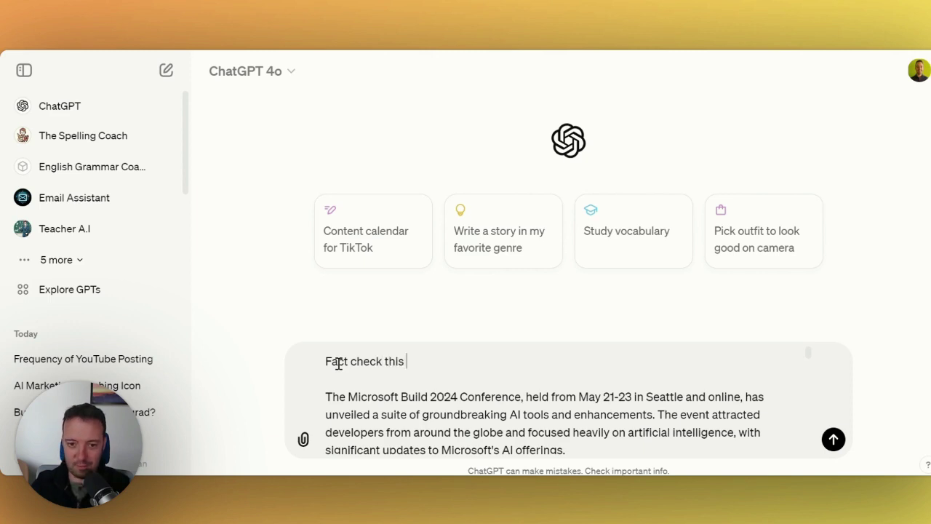
# Check the fact-check verdict, ask "is there anything that is inaccurate" and review the reply's Recall Feature point.
pyautogui.moveTo(358, 242); pyautogui.dragTo(742, 317)
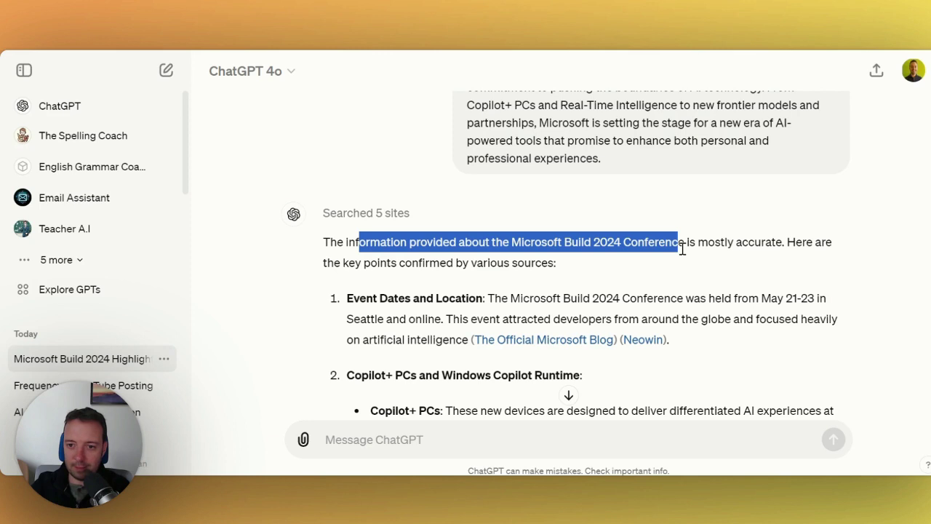
pyautogui.scroll(1, 769, 255)
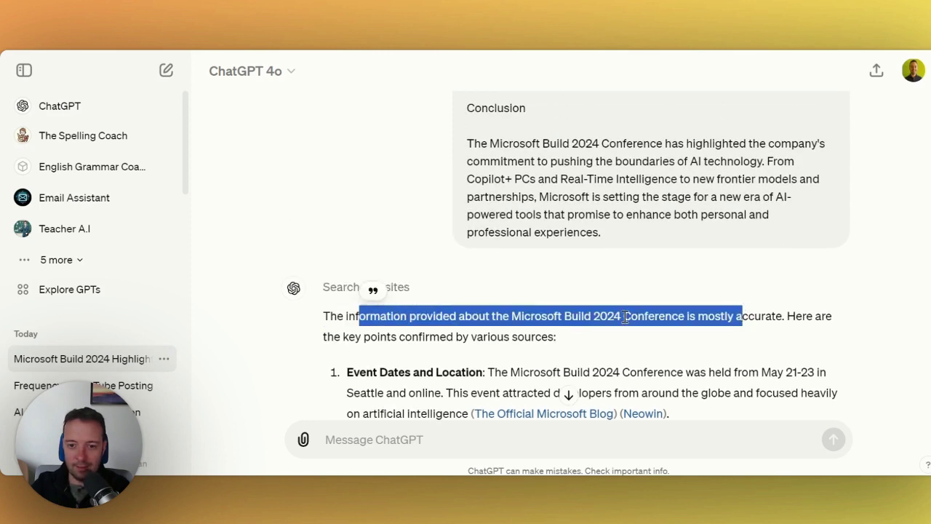
pyautogui.click(490, 445)
pyautogui.write('Is th')
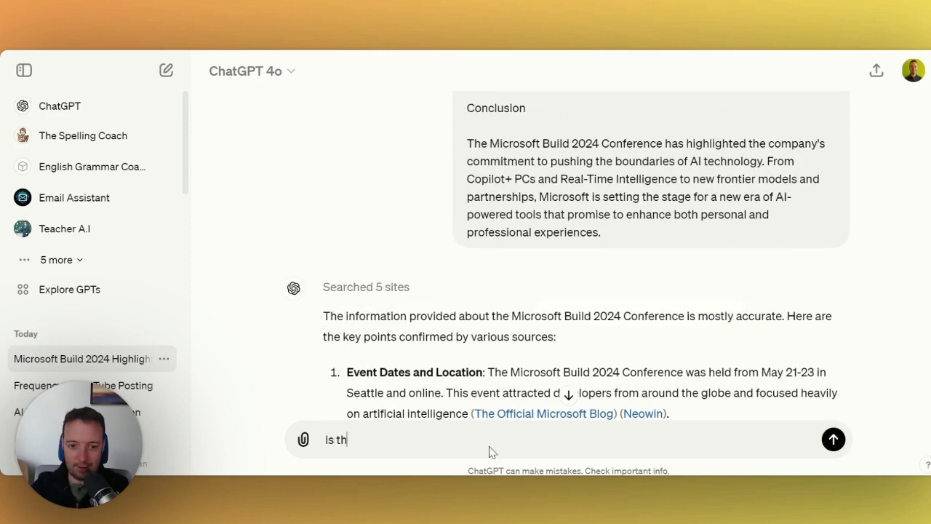
pyautogui.write('ere anything that is inc')
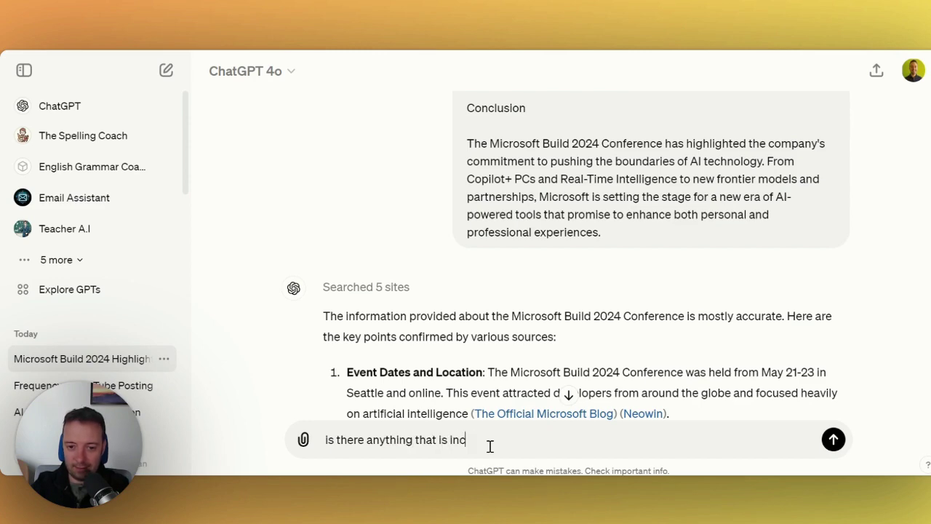
pyautogui.press('BackSpace')
pyautogui.write('accurate')
pyautogui.press('Return')
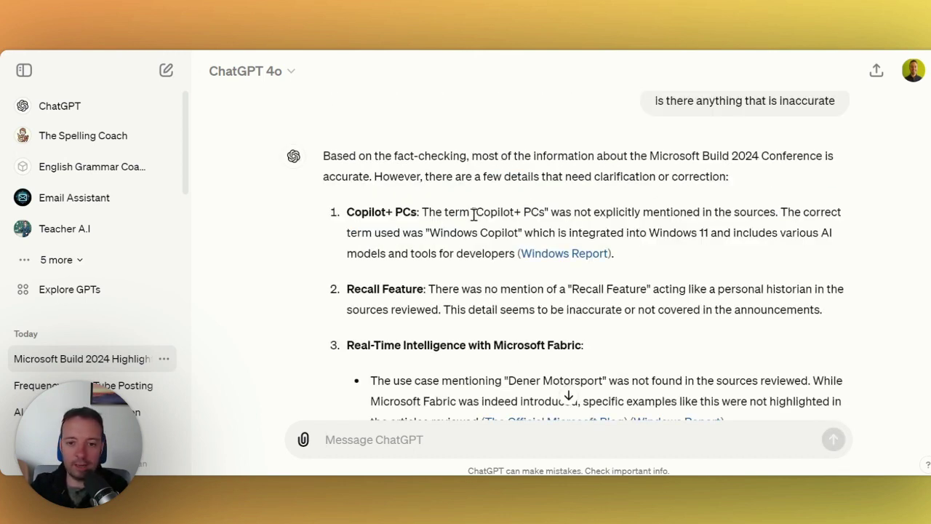
pyautogui.moveTo(428, 289); pyautogui.dragTo(442, 324)
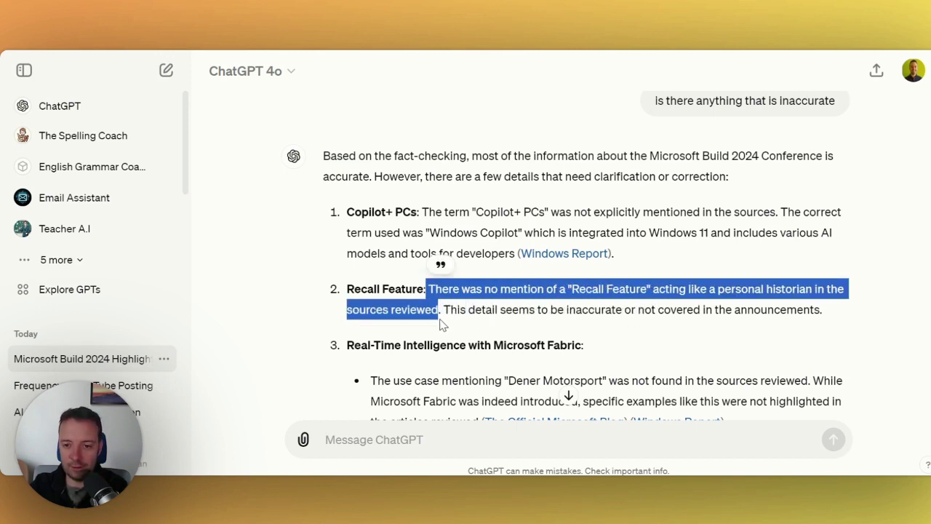
# Examine the "a personal historian" wording in the Recall Feature point of the fact-check reply.
pyautogui.click(509, 309)
pyautogui.moveTo(711, 291); pyautogui.dragTo(822, 291)
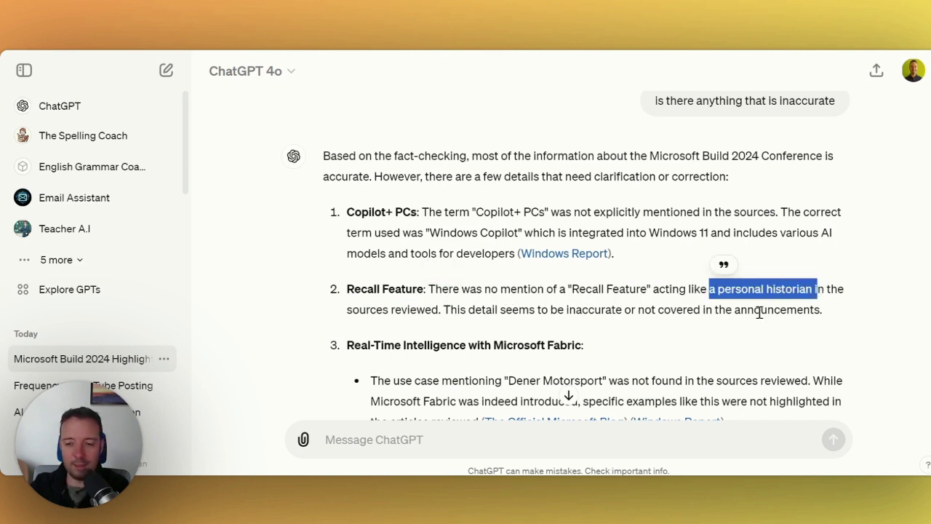
pyautogui.click(712, 315)
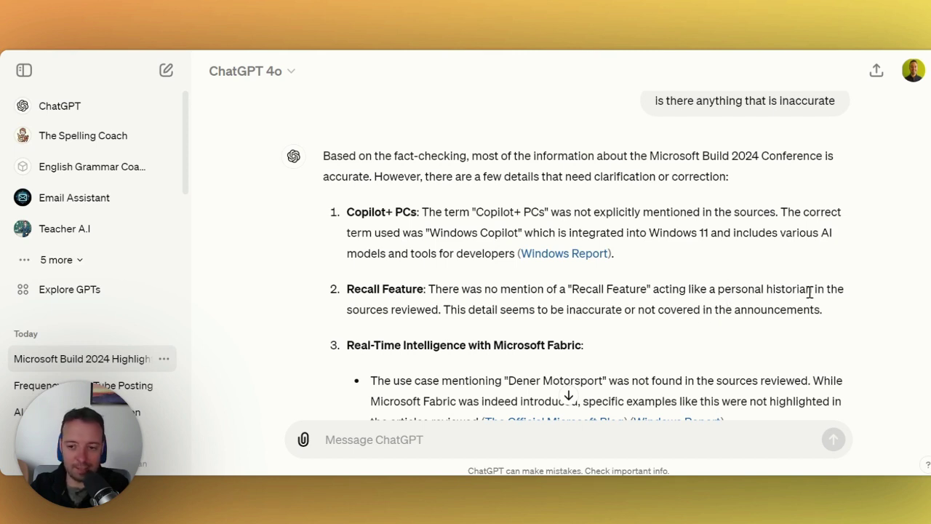
pyautogui.moveTo(583, 262)
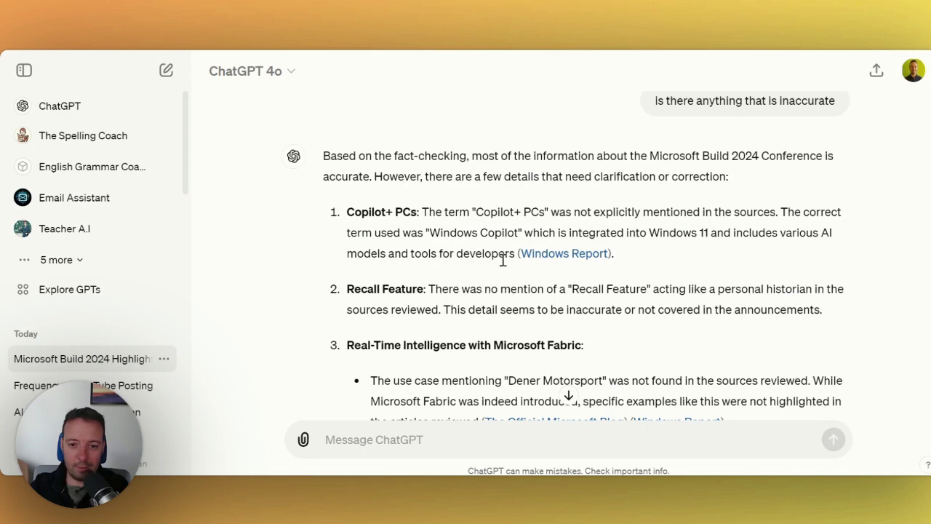
# Switch to the newsletter post draft and review the article from its introduction through Key Announcements to the Conclusion.
pyautogui.press('super+Tab')
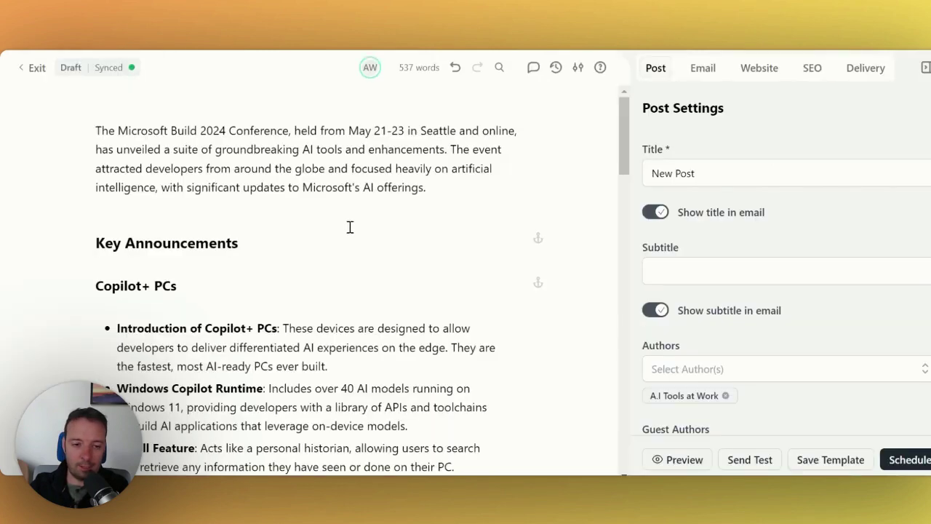
pyautogui.scroll(-3, 266, 189)
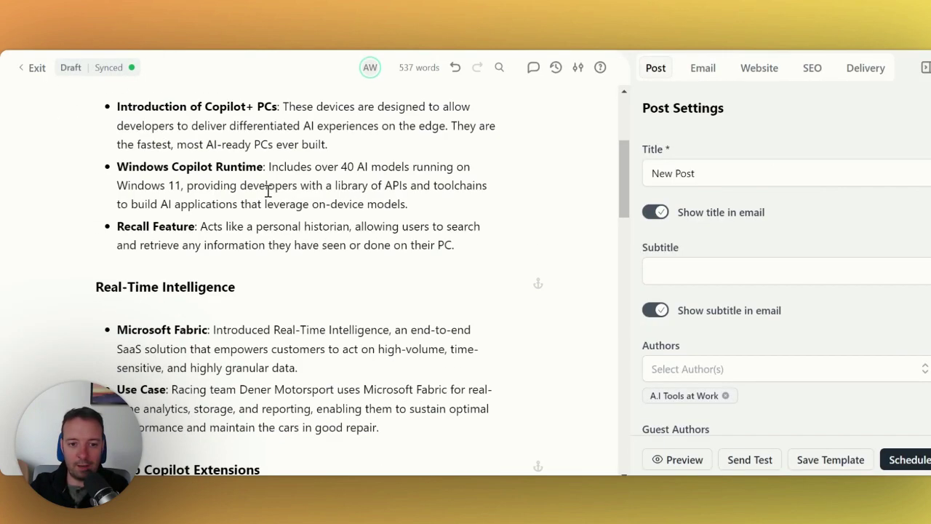
pyautogui.scroll(3, 263, 200)
pyautogui.scroll(-5, 357, 255)
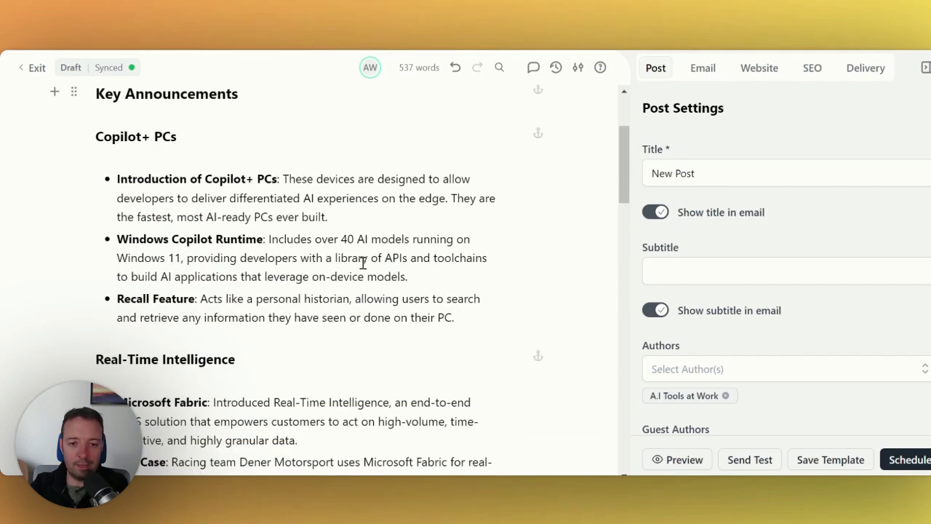
pyautogui.scroll(-5, 361, 264)
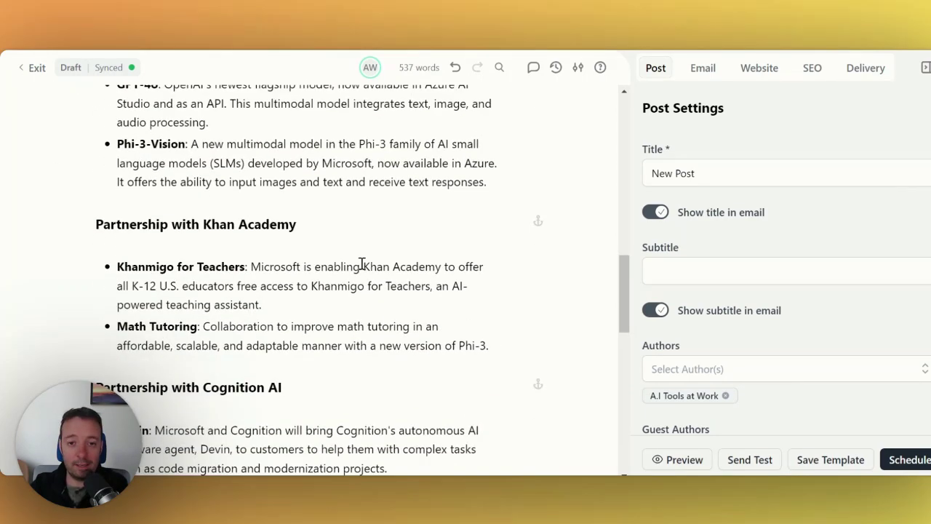
pyautogui.scroll(-3, 362, 263)
pyautogui.scroll(-6, 361, 263)
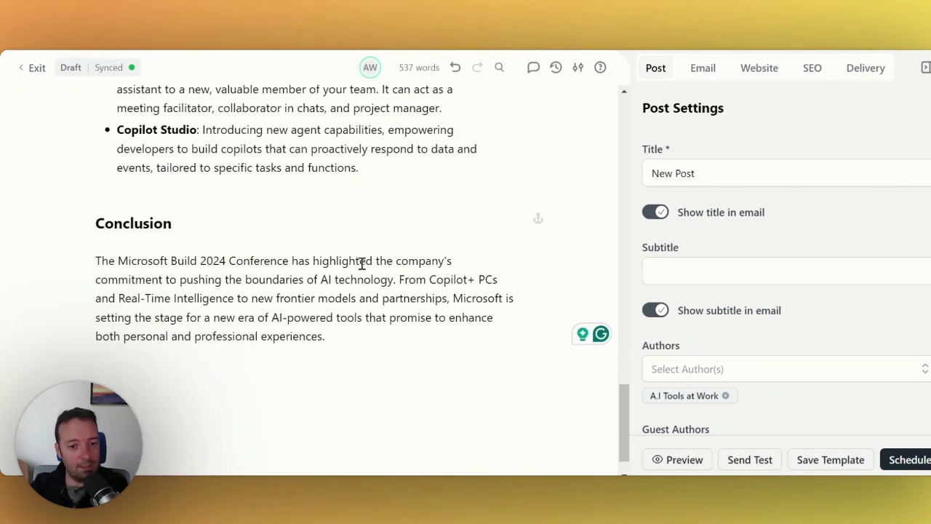
pyautogui.scroll(18, 314, 296)
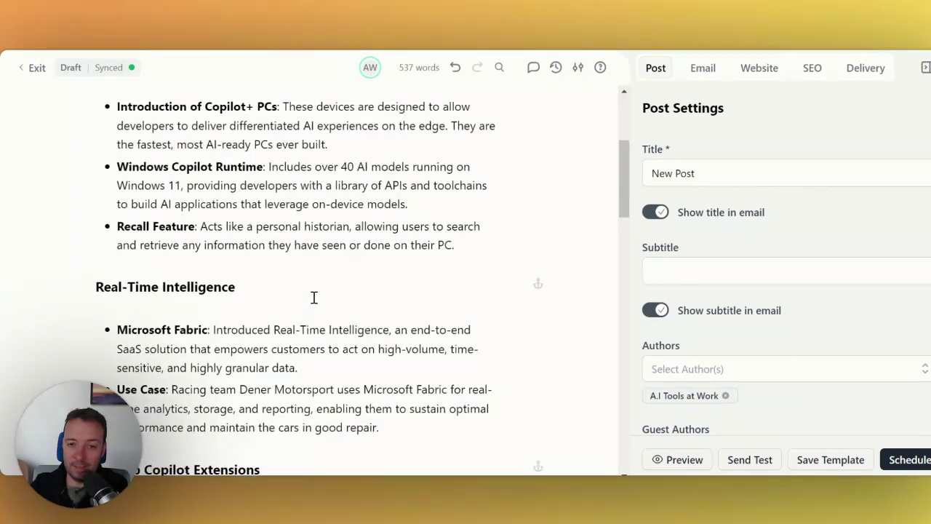
pyautogui.scroll(-3, 323, 348)
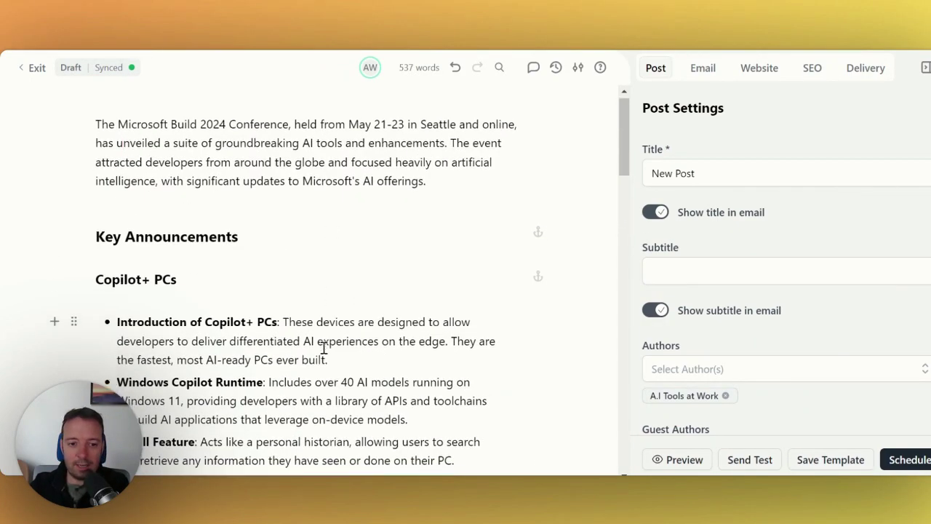
pyautogui.scroll(-2, 323, 348)
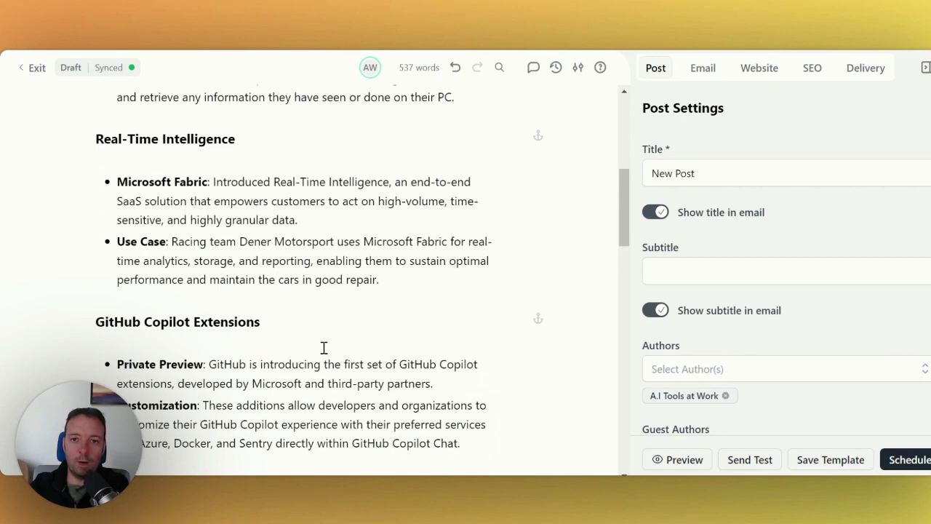
pyautogui.scroll(5, 323, 348)
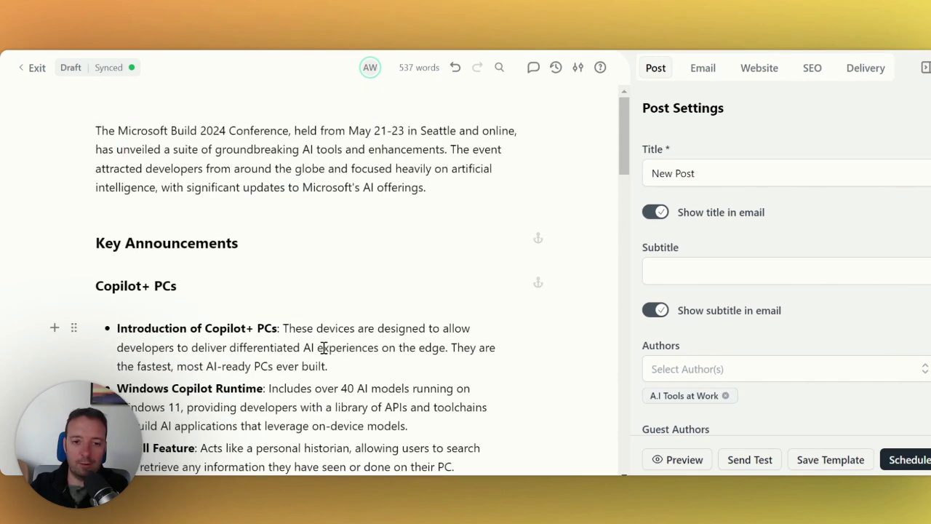